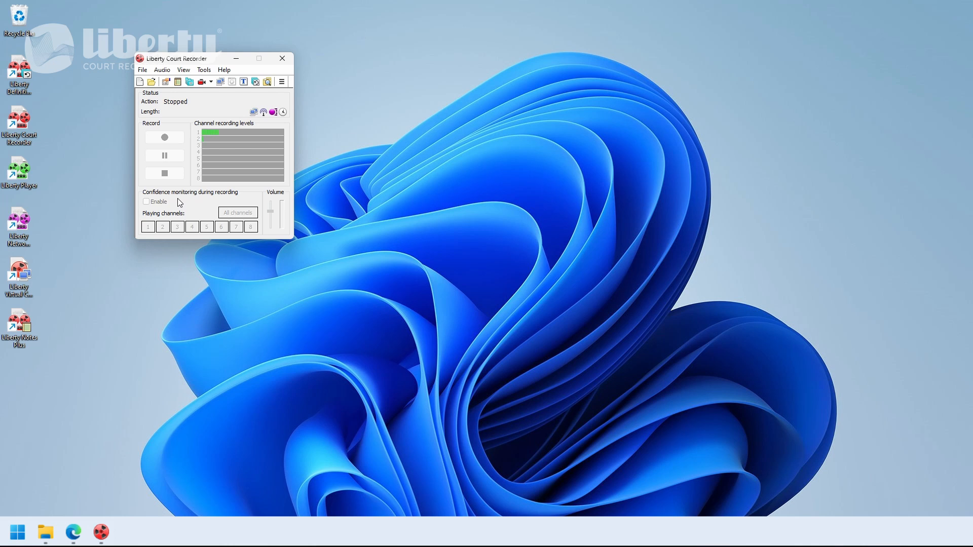
Create a new recording file and start recording.
click(147, 74)
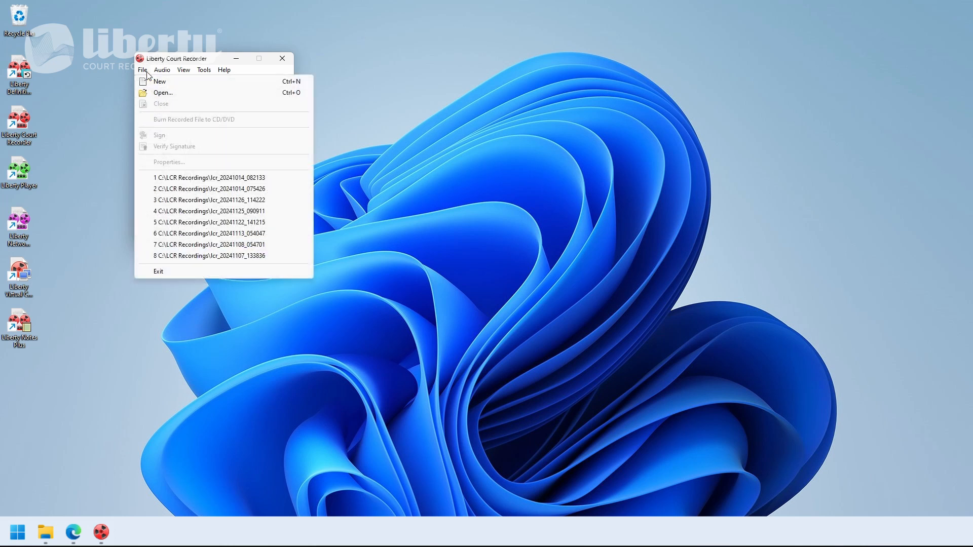
key(Right)
click(141, 82)
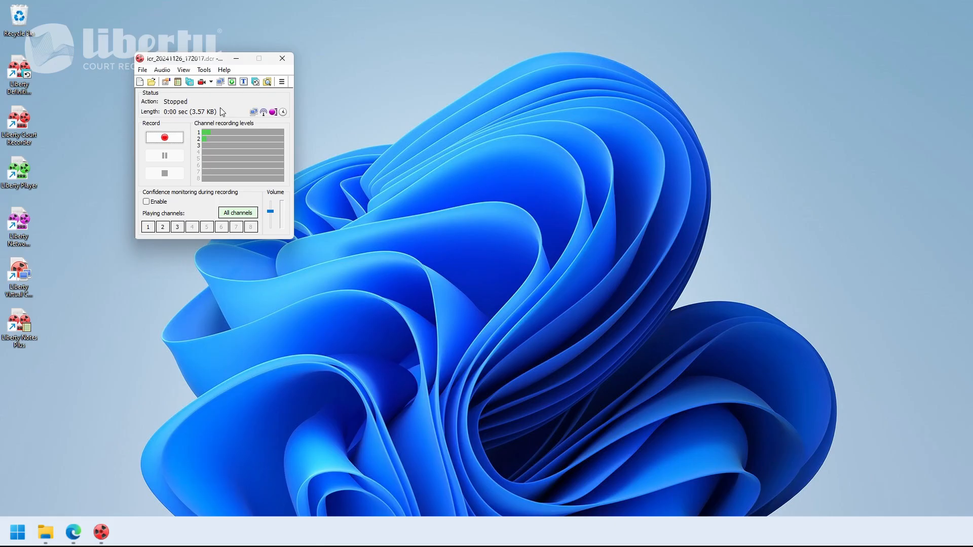
click(169, 141)
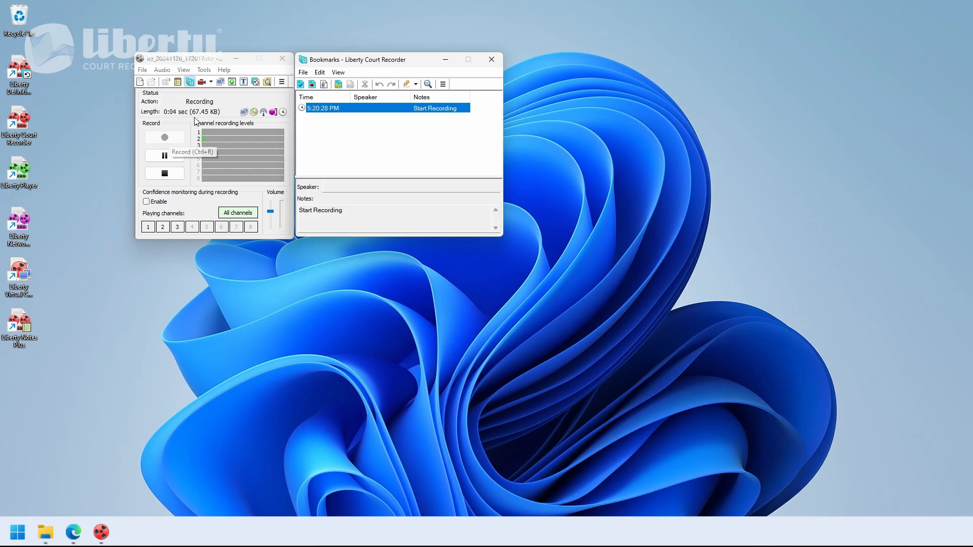
Open the video preview window for the recording.
click(183, 70)
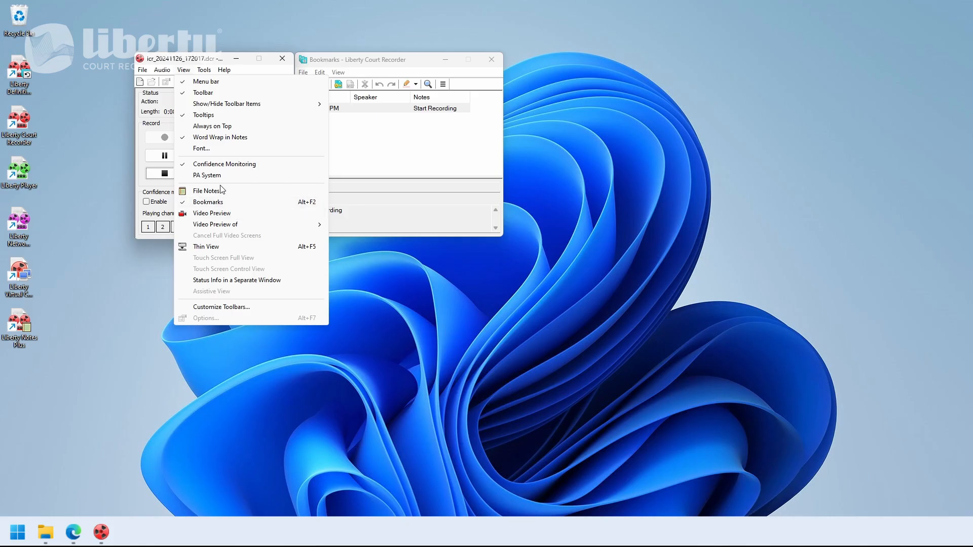
click(169, 108)
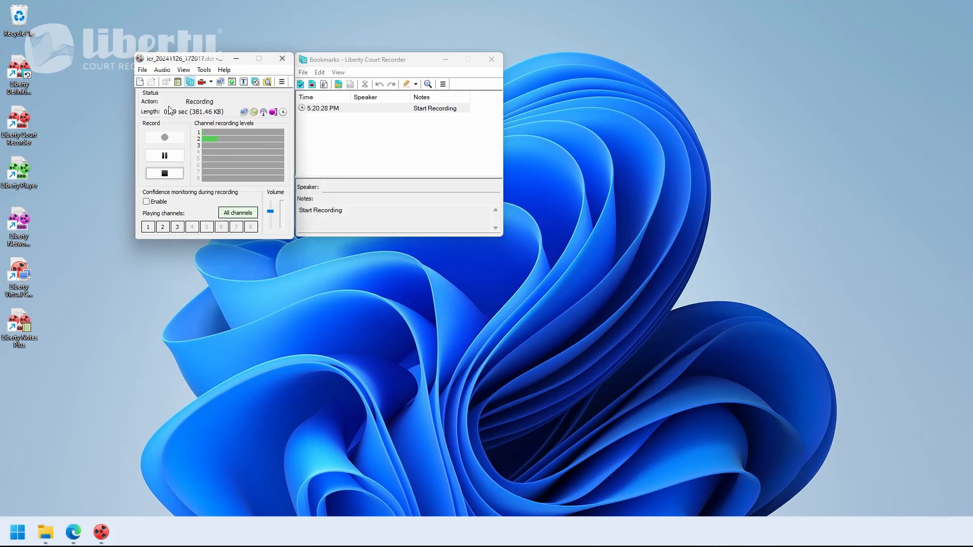
click(202, 82)
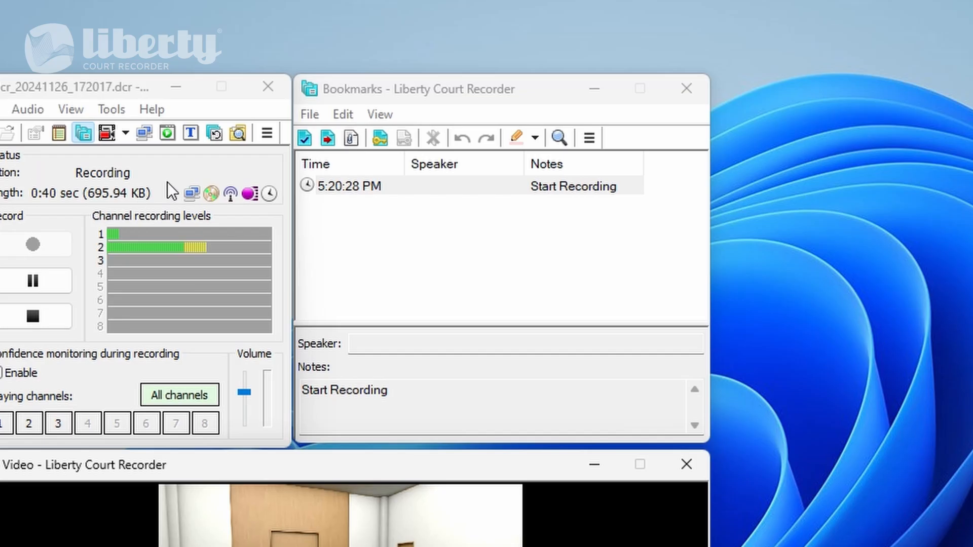
Insert a new bookmark into the bookmarks list.
click(533, 89)
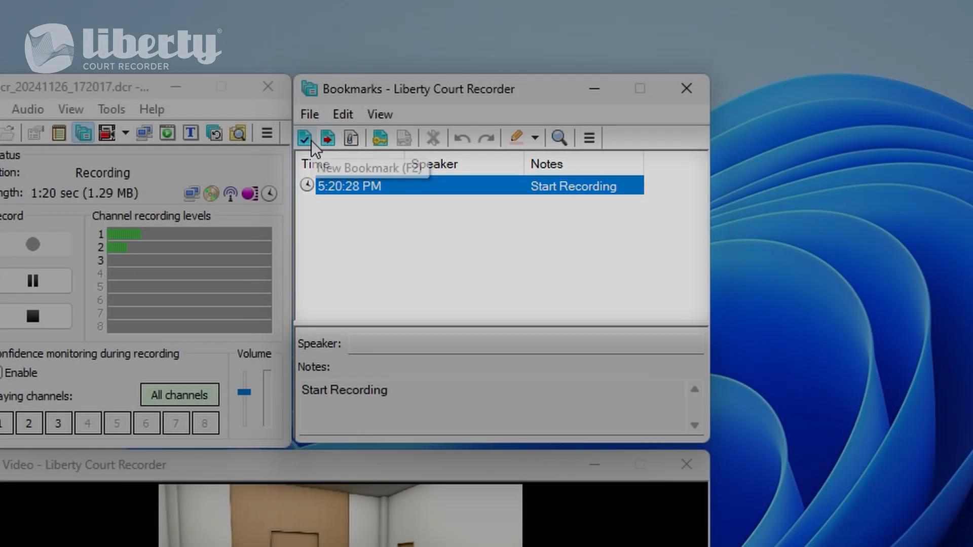
click(312, 139)
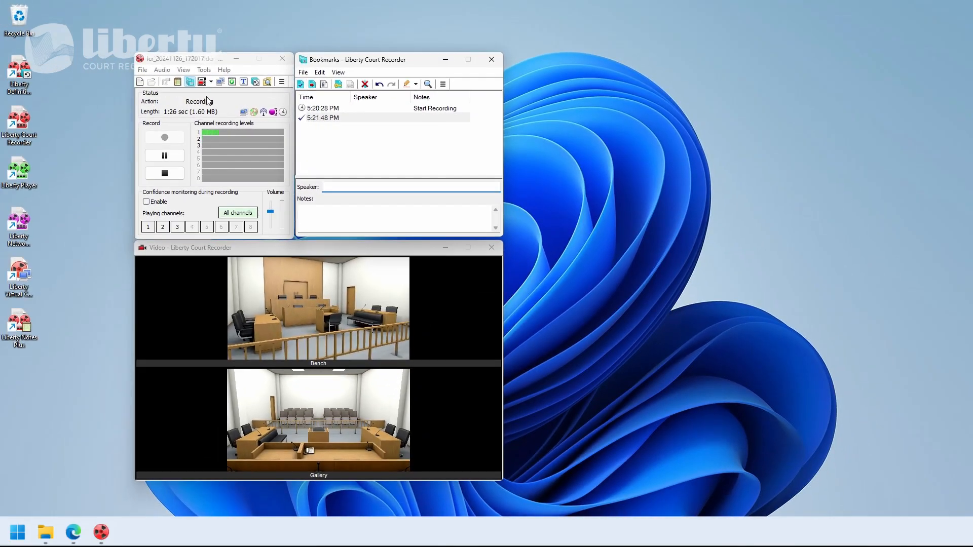
Open File Notes, enter 'Notes about the file', and close the notes window.
click(178, 82)
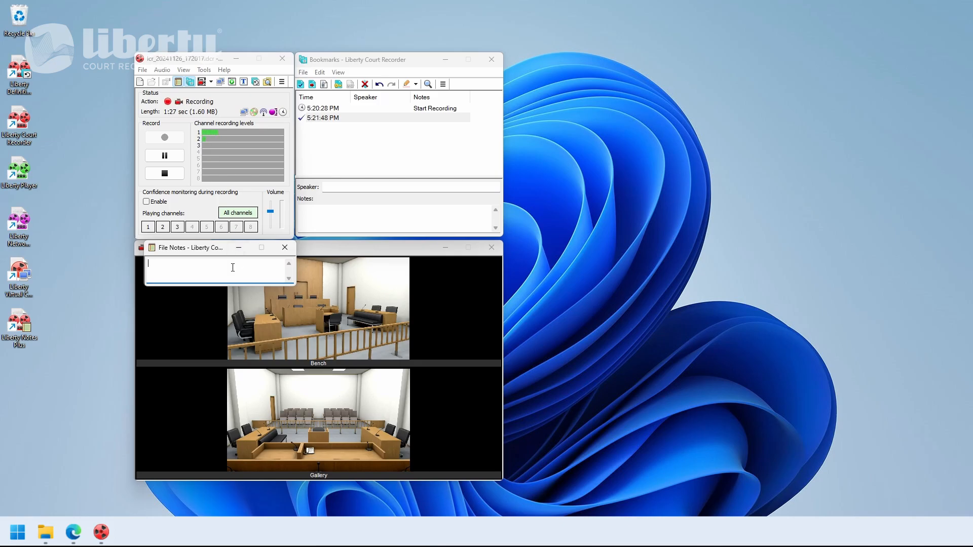
text(Notes about the file)
click(291, 249)
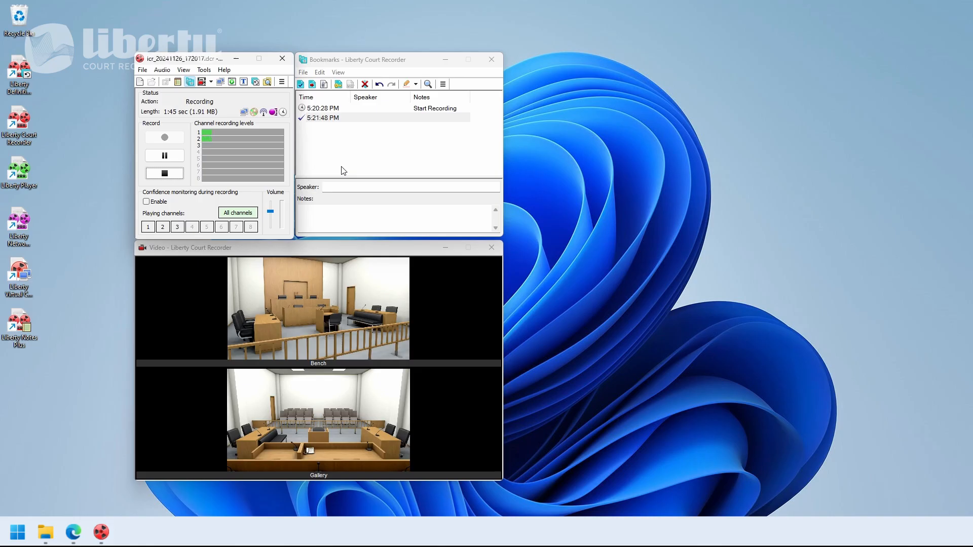
Insert a new docket bookmark, accepting the prefilled docket details.
click(312, 85)
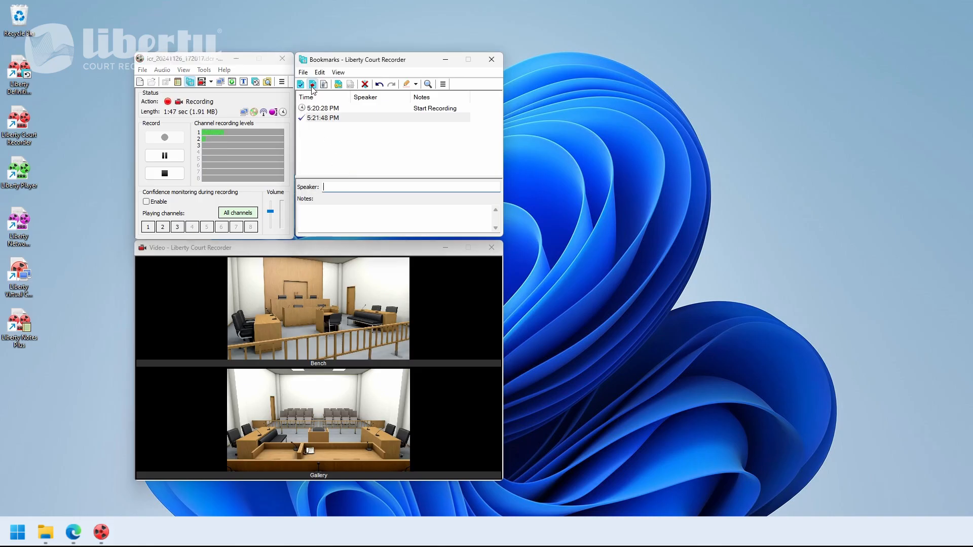
click(313, 86)
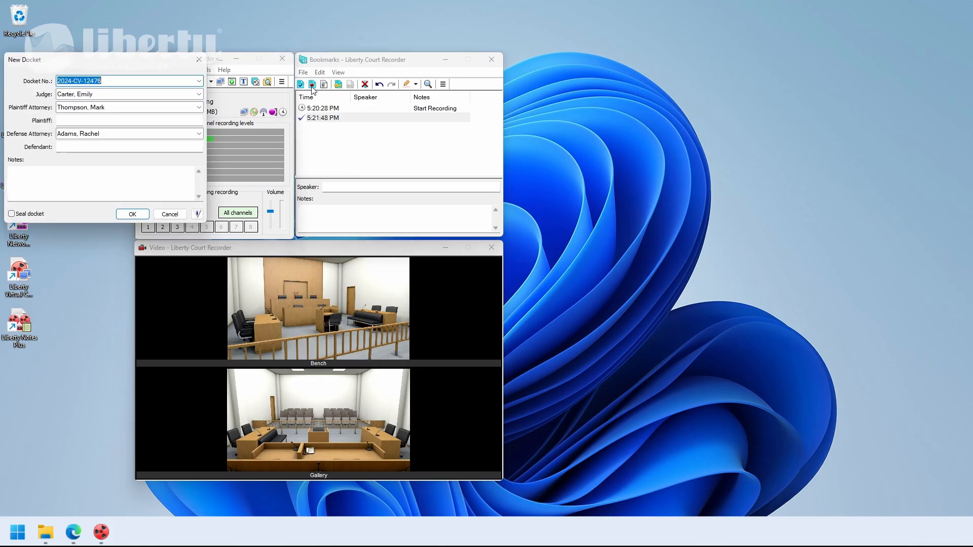
click(116, 82)
double_click(115, 82)
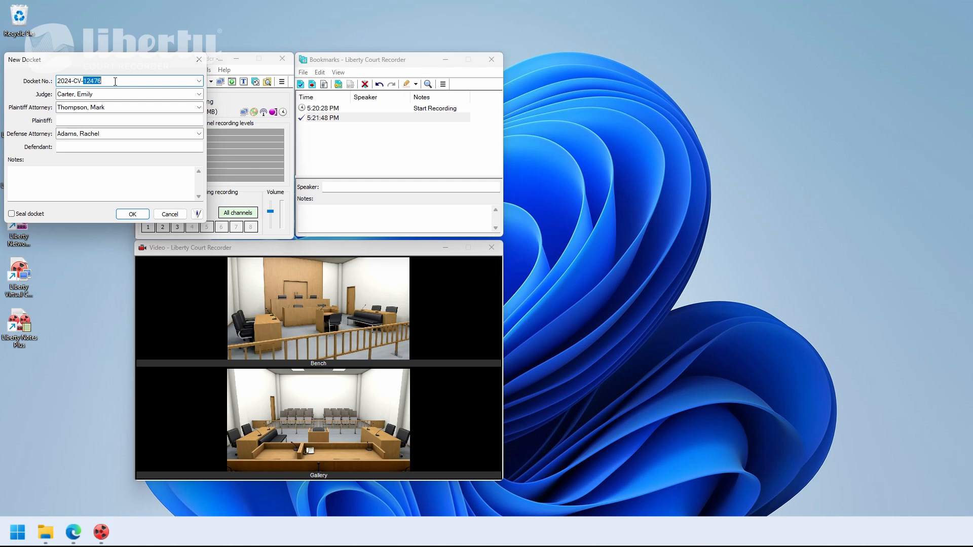
click(133, 214)
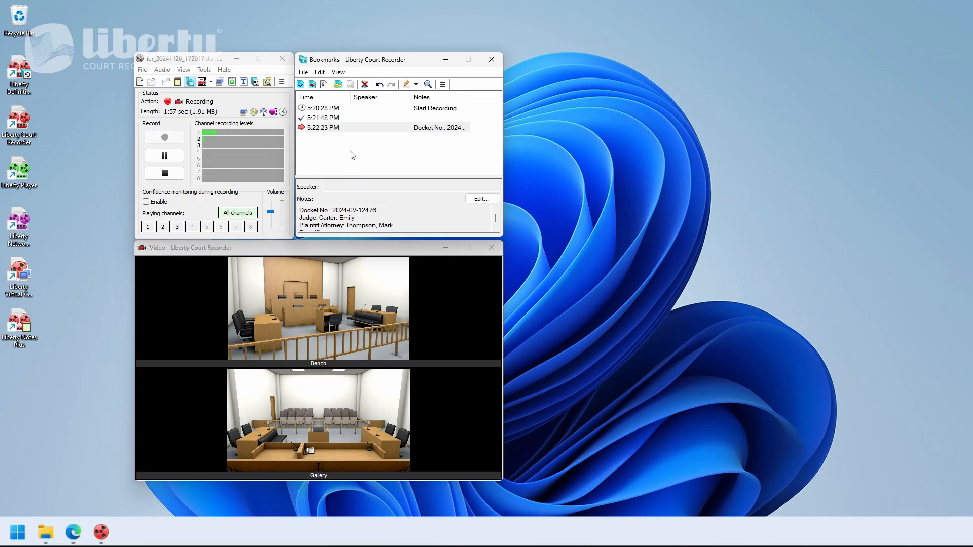
Insert begin-seal and end-seal bookmarks into the recording.
click(324, 84)
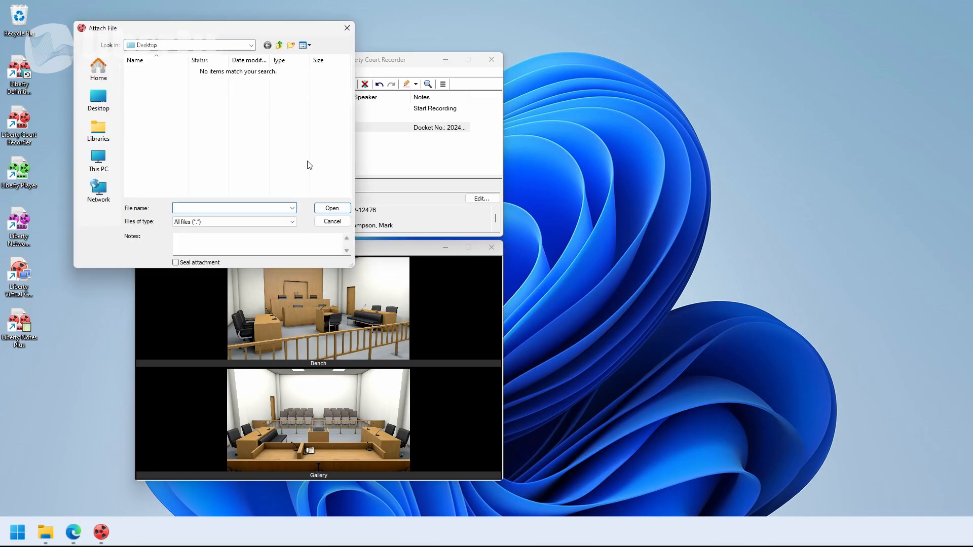
click(331, 222)
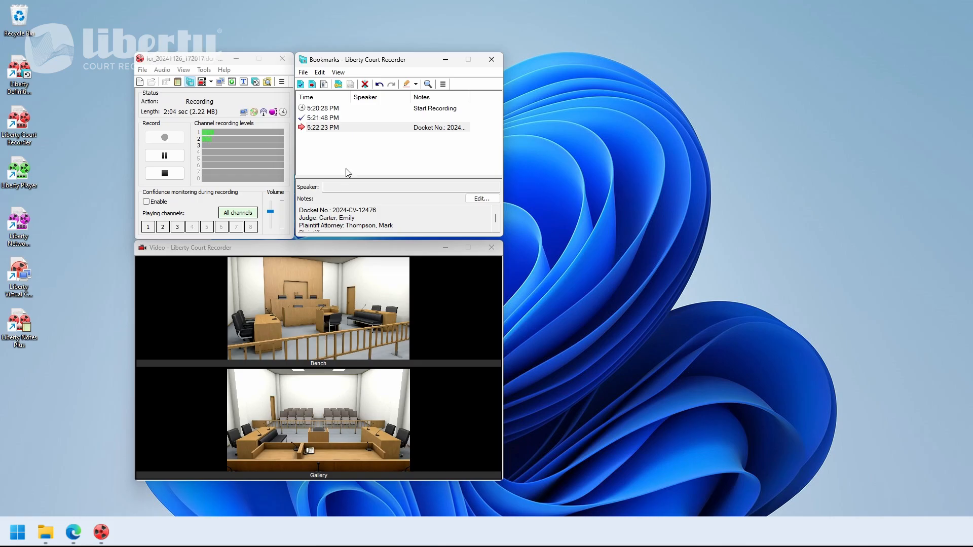
click(343, 89)
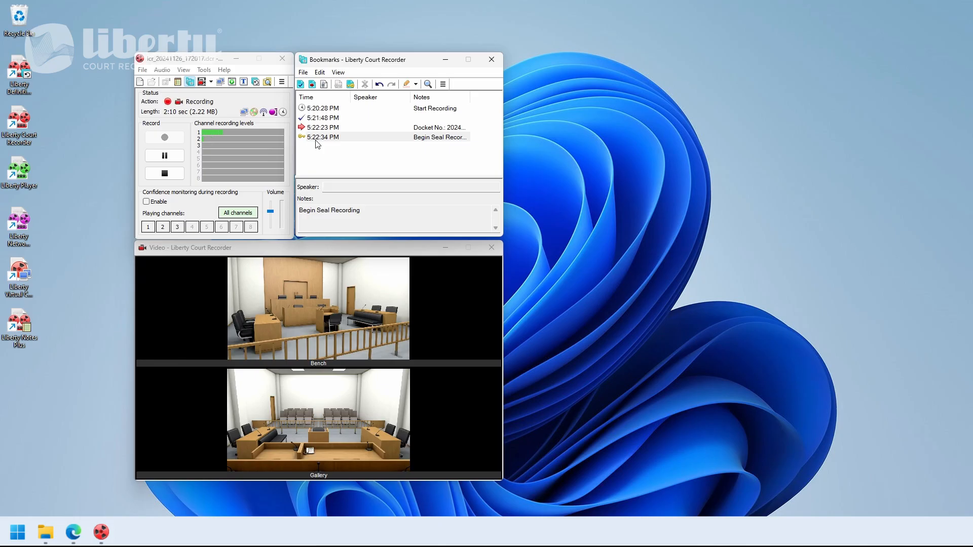
click(354, 87)
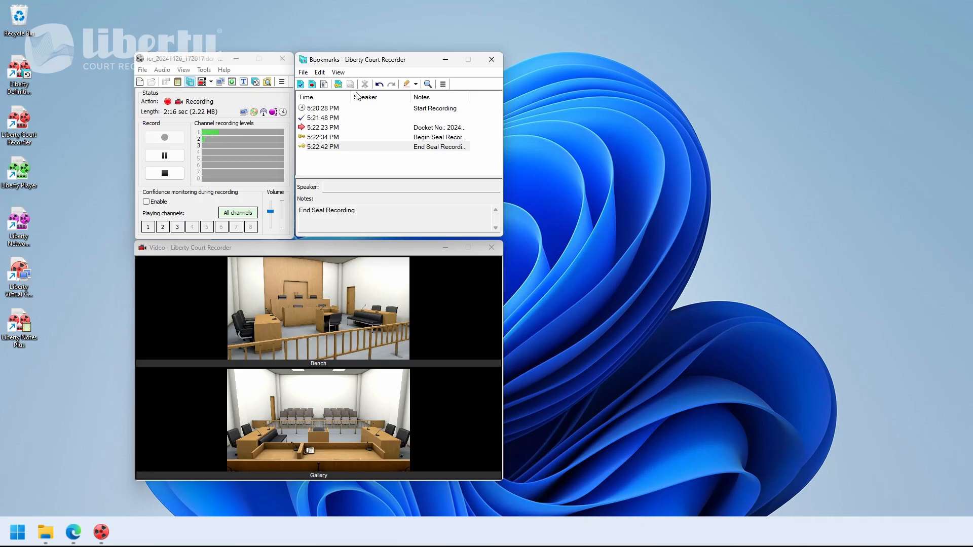
Highlight the docket bookmark in pink.
click(353, 129)
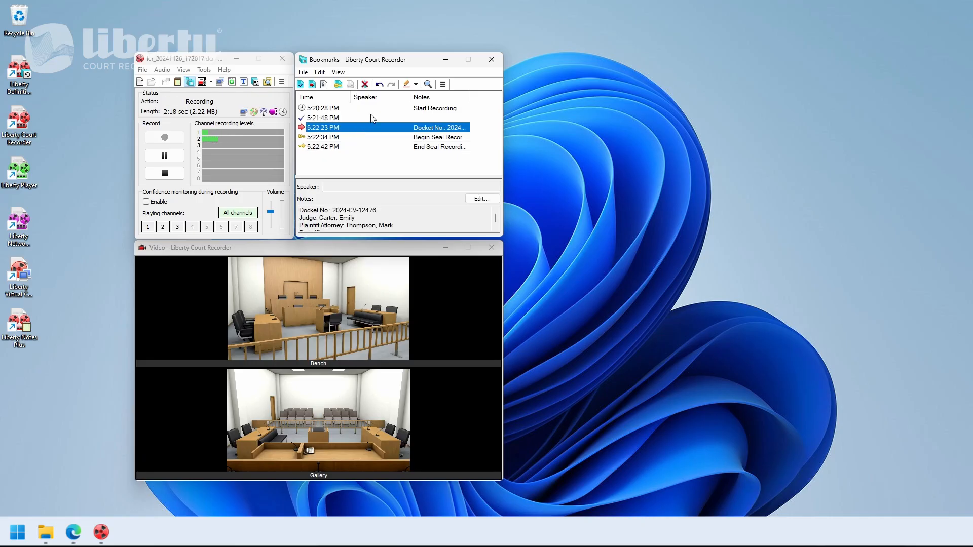
click(416, 84)
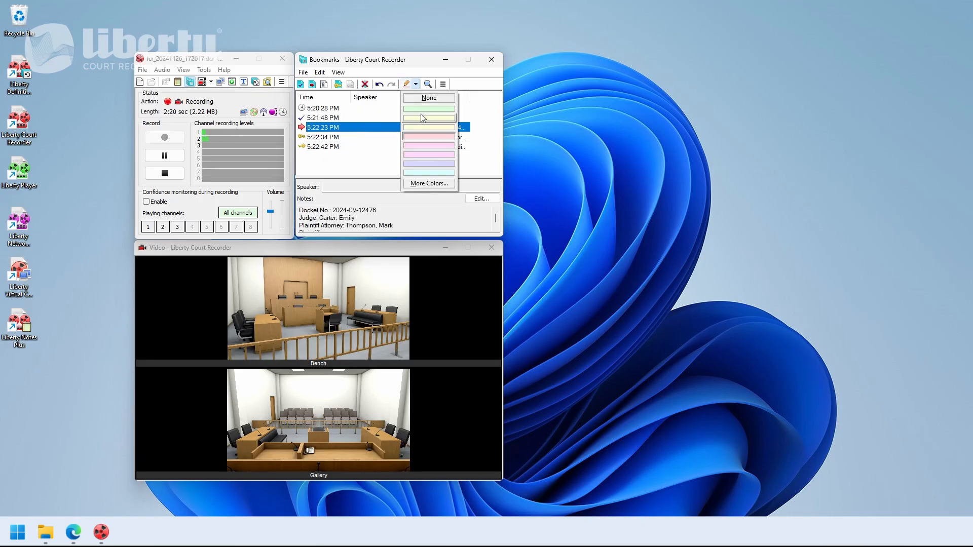
click(425, 133)
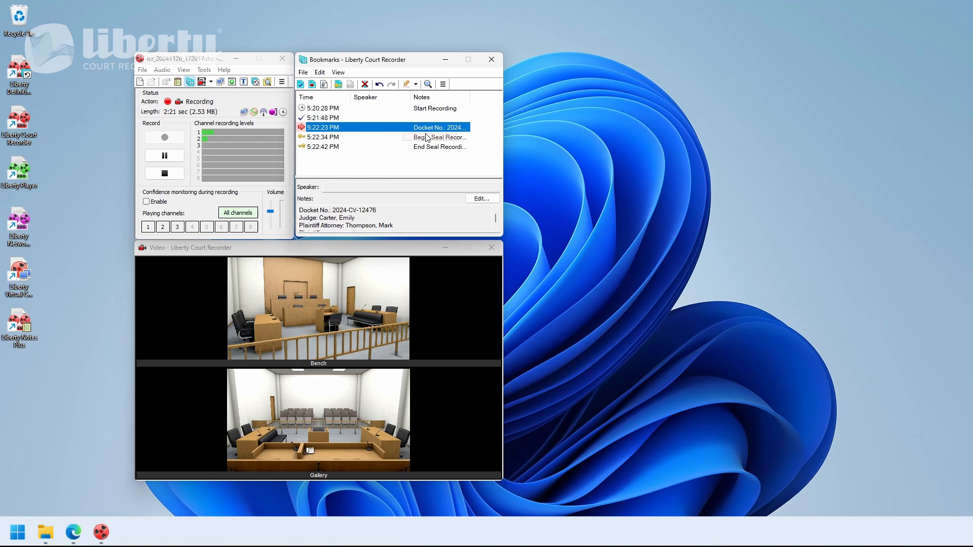
click(427, 162)
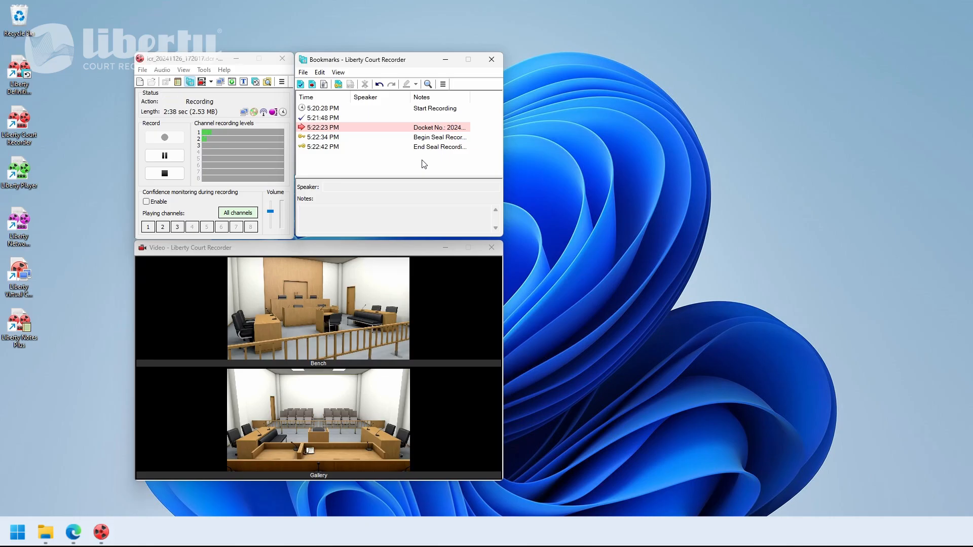
Create a text substitution 'Defense Opening Statement' with abbreviation DOS on Ctrl+F1, then close the window.
click(244, 82)
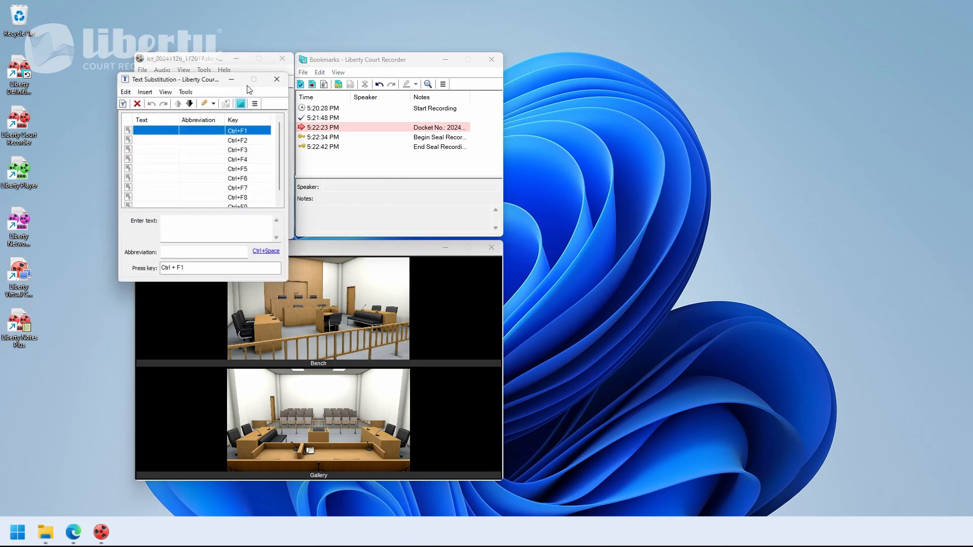
click(180, 223)
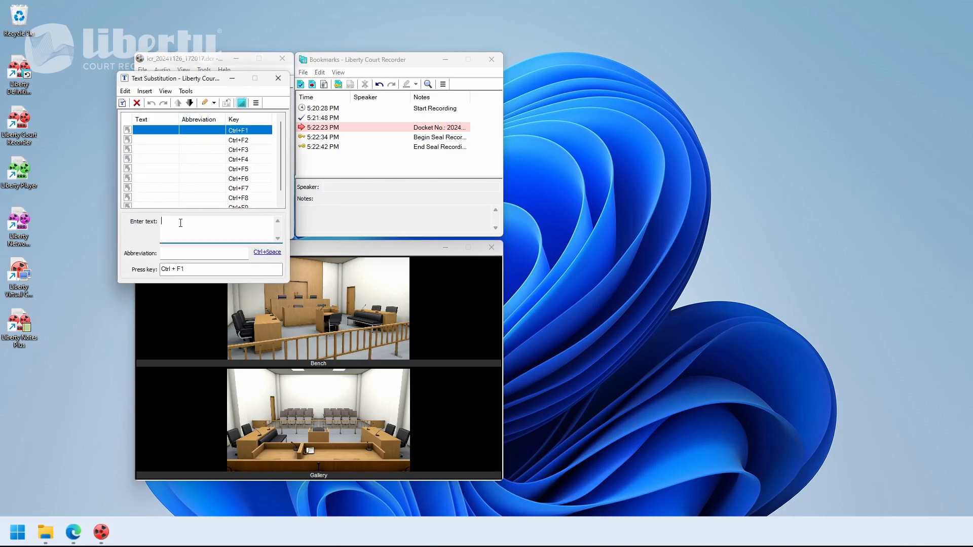
text(Defense Opening Statement)
click(203, 253)
text(DO)
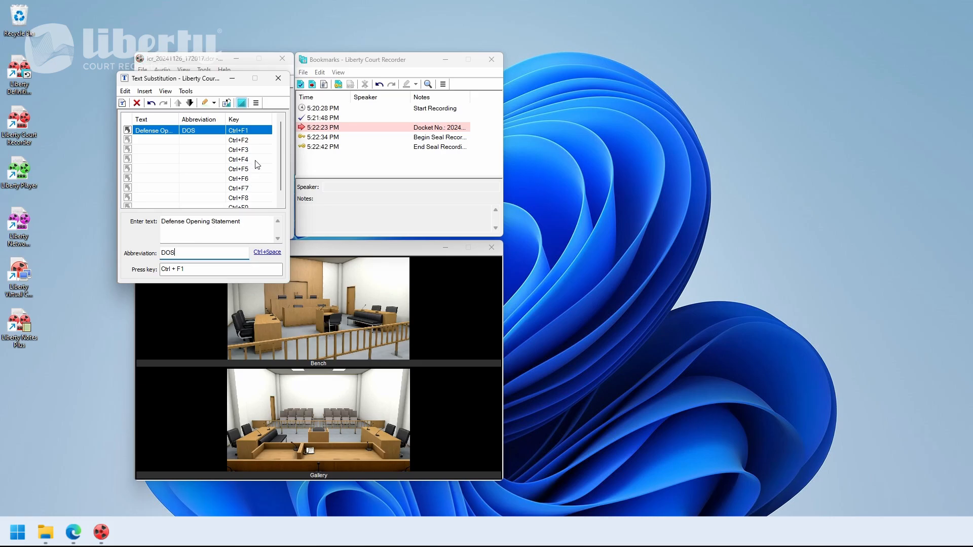
click(277, 80)
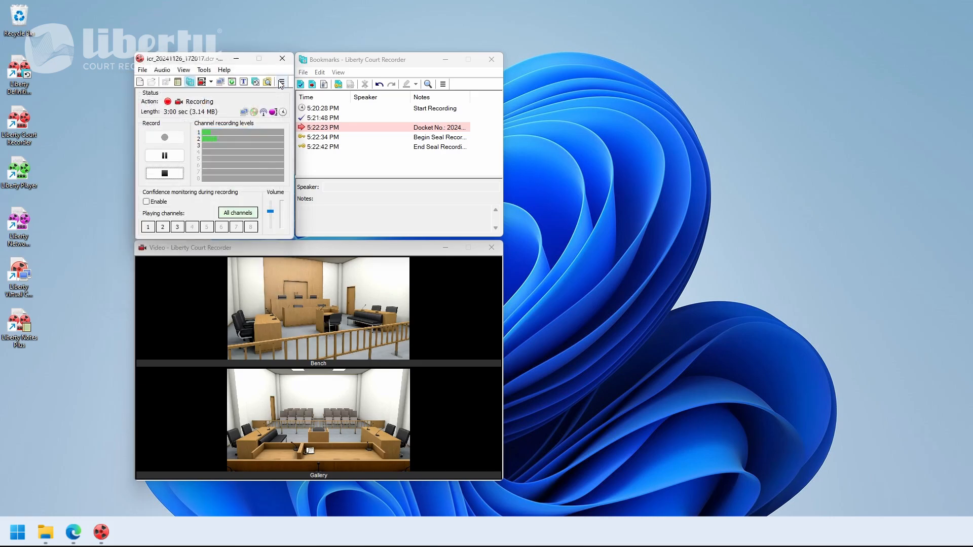
Set the 5:21:48 PM bookmark's speaker to Defense Opening Statement using the DOS abbreviation.
click(315, 117)
click(337, 188)
text(Defense Opening Statement)
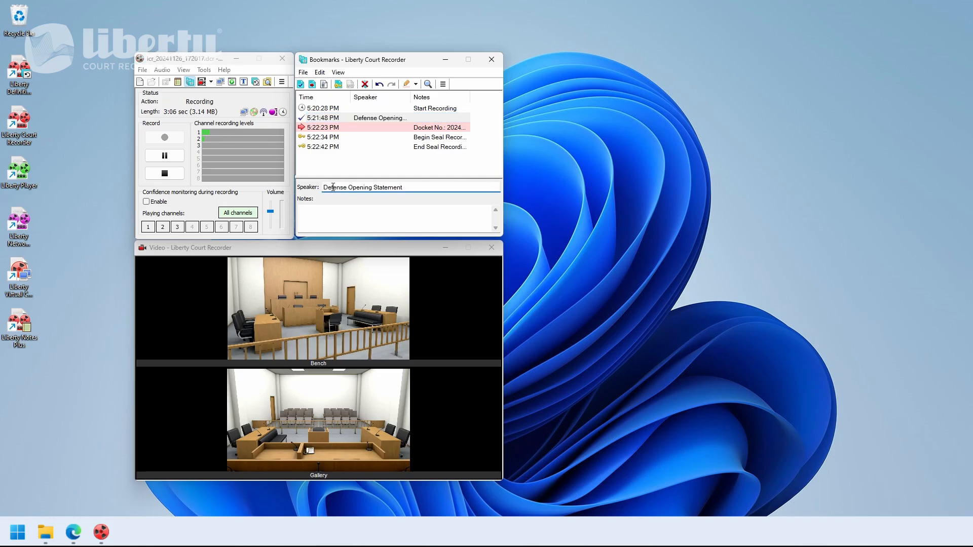
key(ctrl+a)
key(BackSpace)
key(ctrl+space)
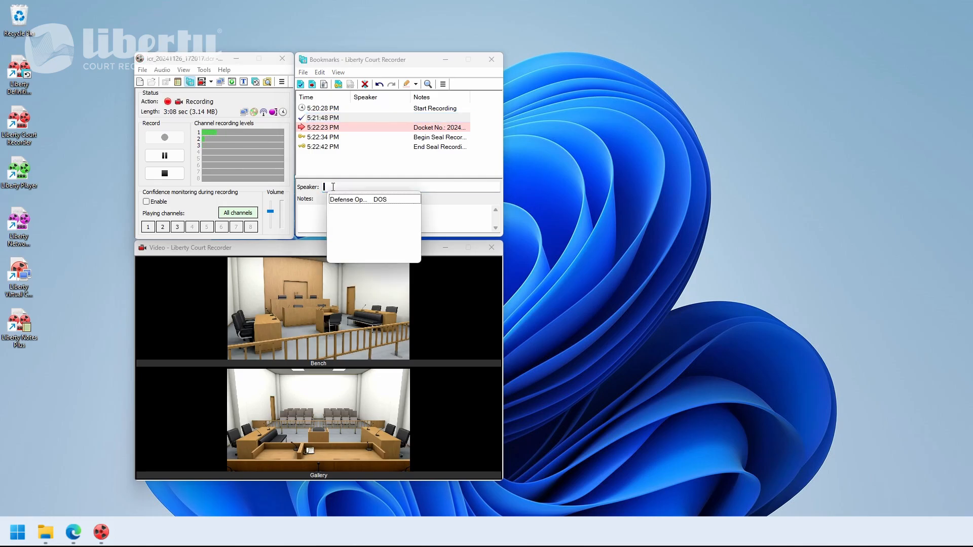
double_click(397, 199)
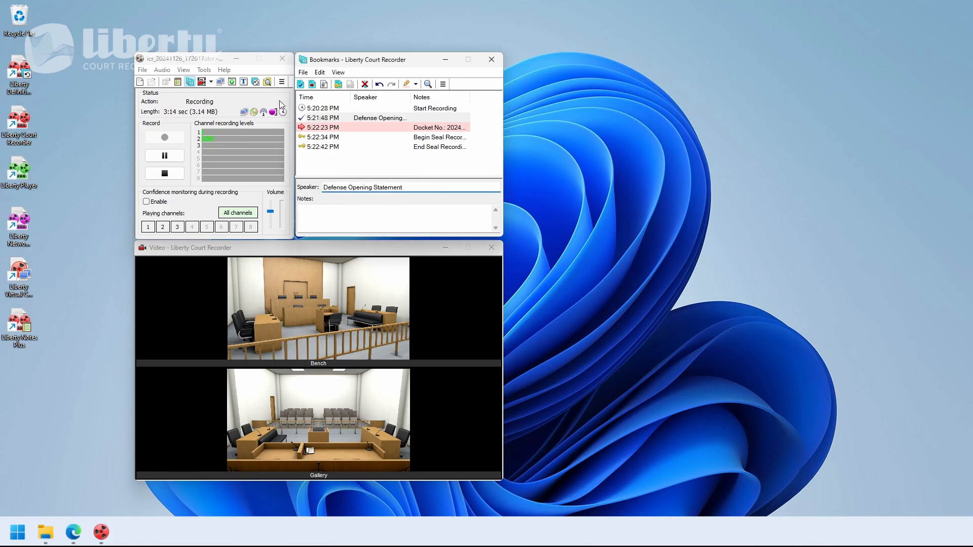
Open Predefined Bookmarks and load the Brown vs. Smith file.
click(256, 83)
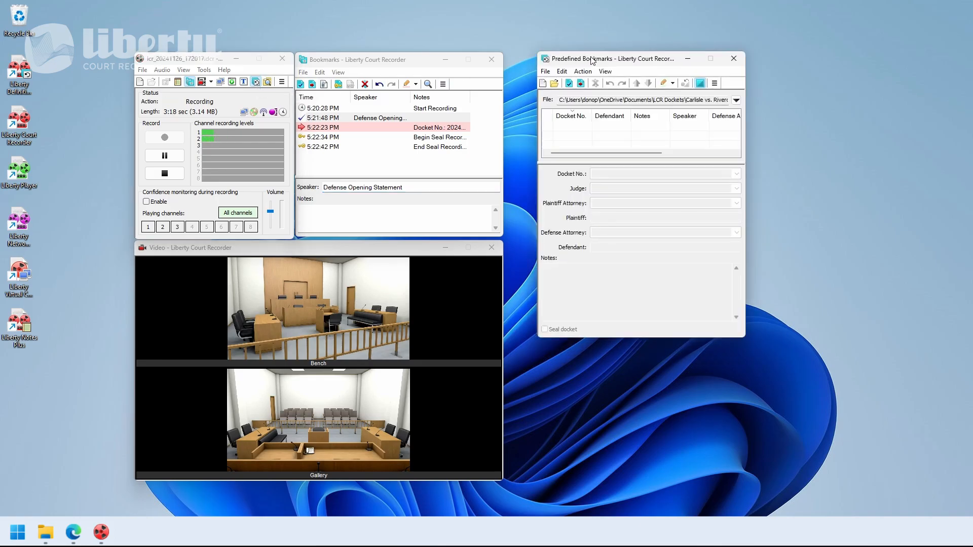
drag(592, 61, 559, 62)
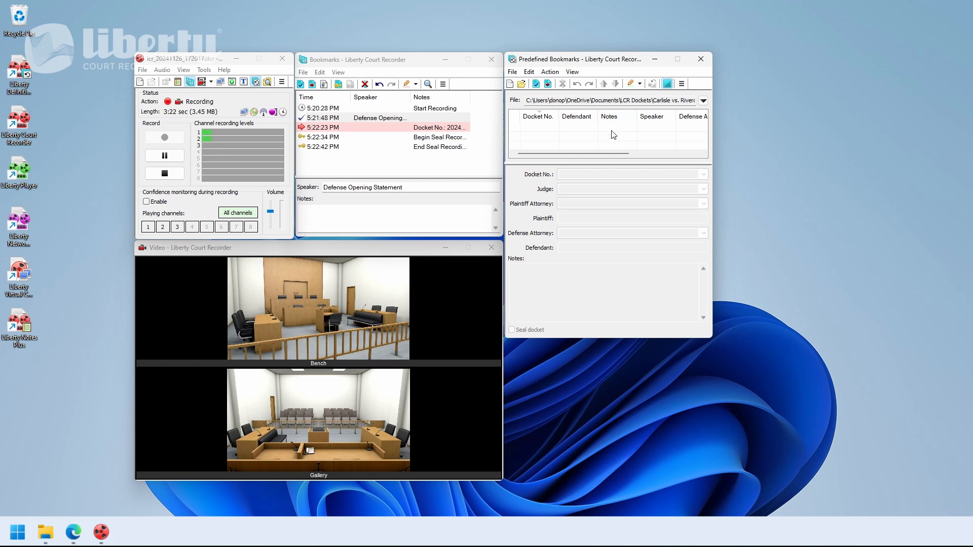
click(521, 83)
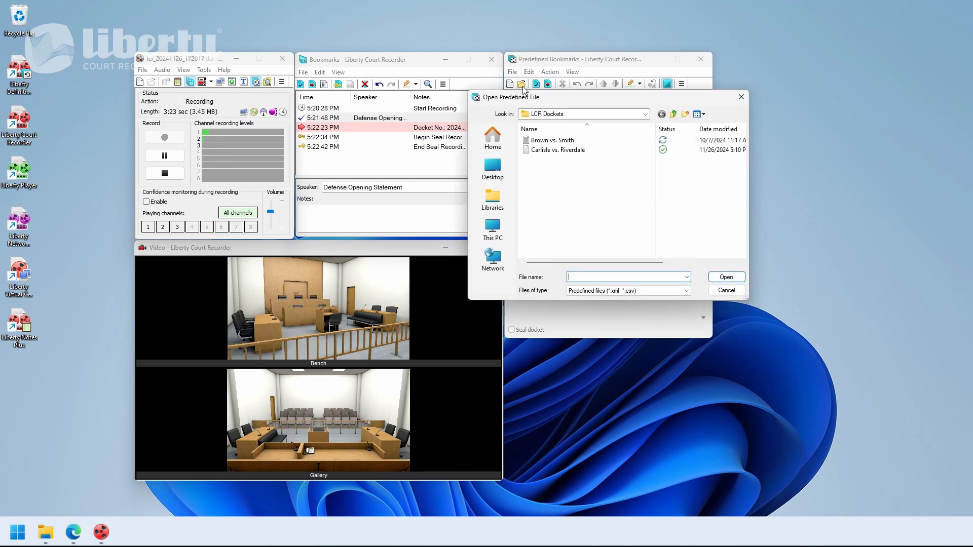
double_click(557, 140)
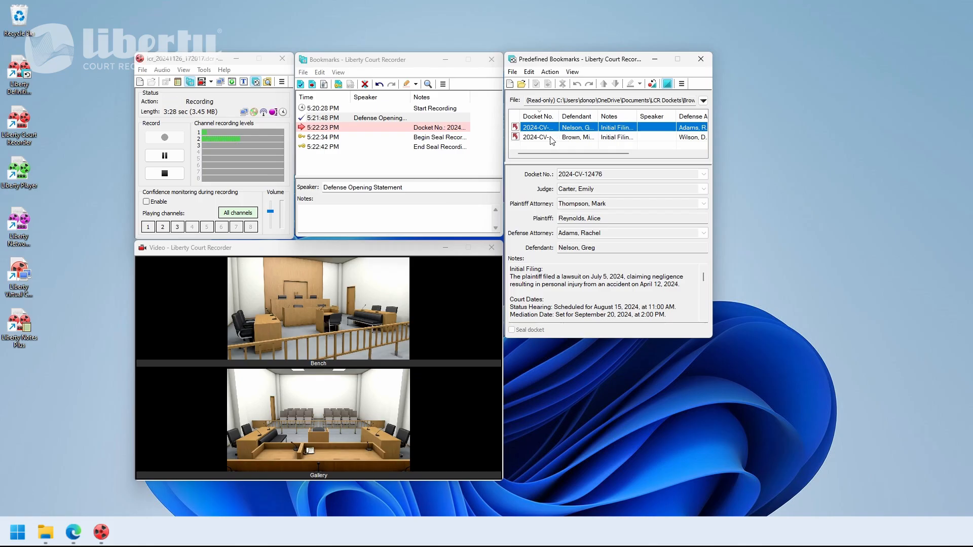
Insert the first predefined docket into the recording as a bookmark.
click(549, 137)
click(547, 129)
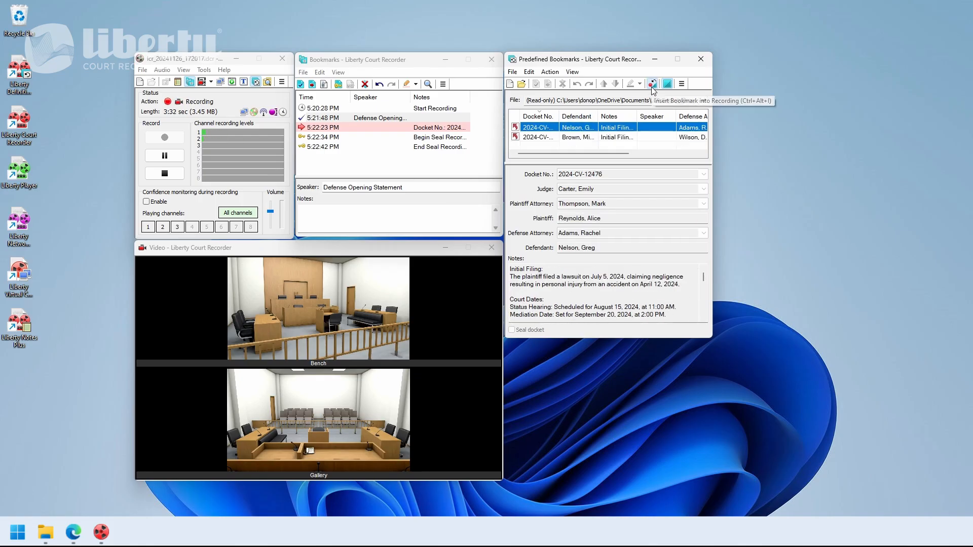
click(653, 84)
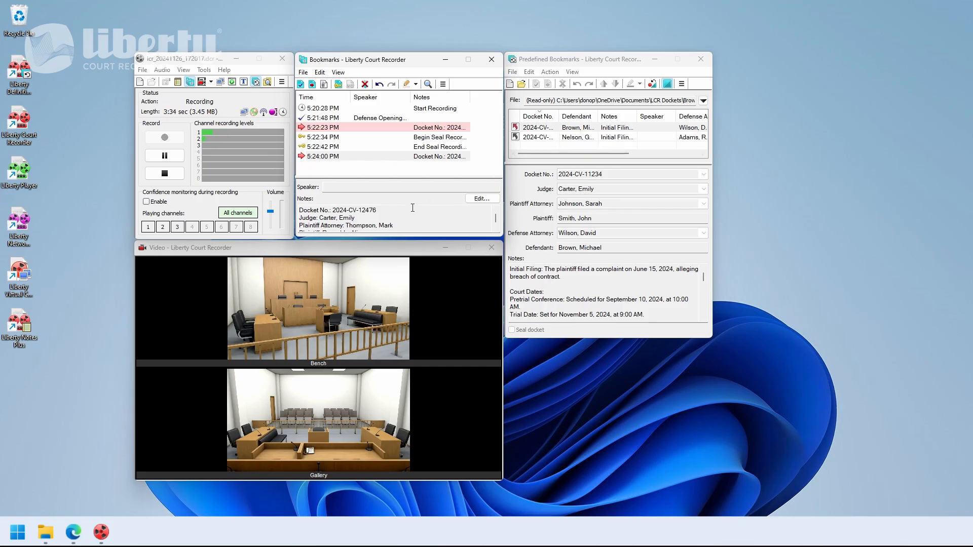
Open the Carlisle vs. Riverdale predefined bookmarks file.
scroll(403, 215, down, 2)
scroll(404, 214, up, 2)
click(522, 84)
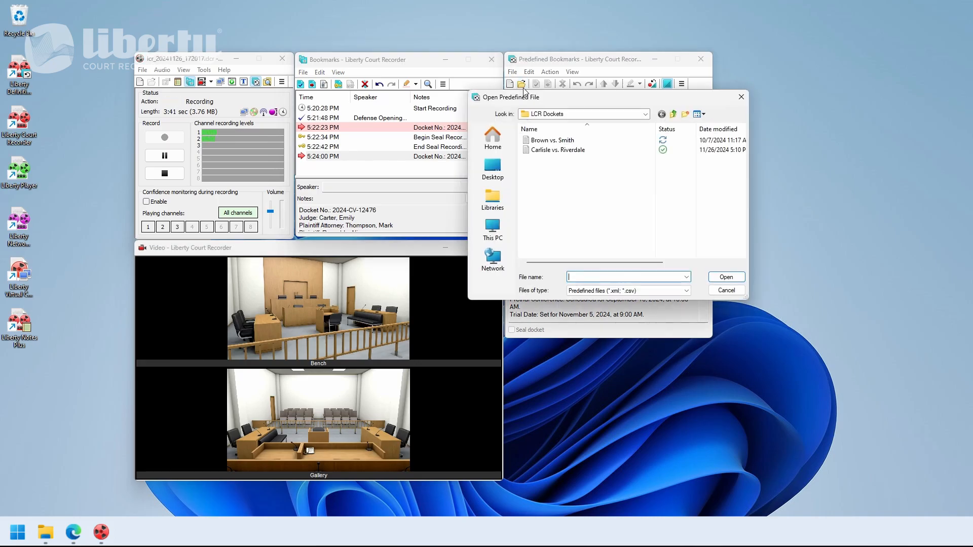
click(567, 150)
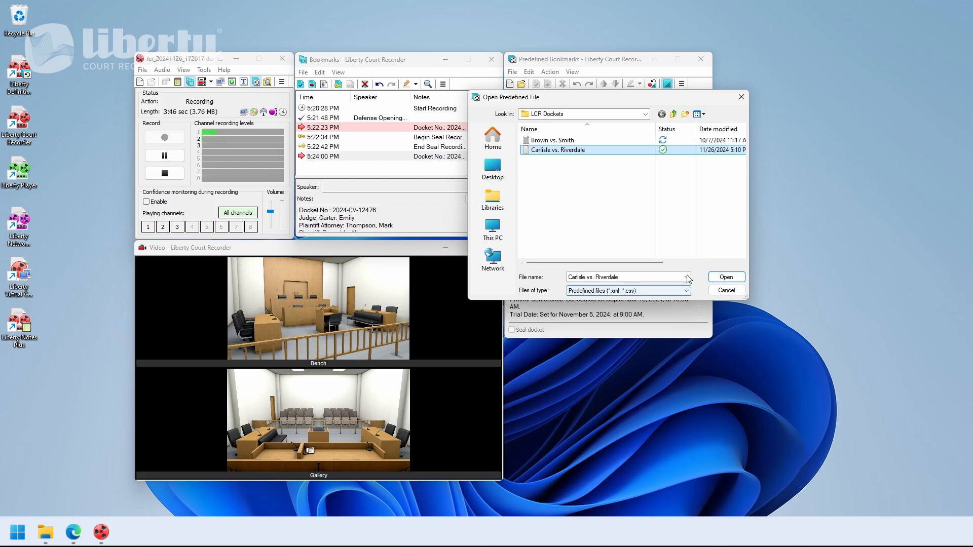
click(724, 277)
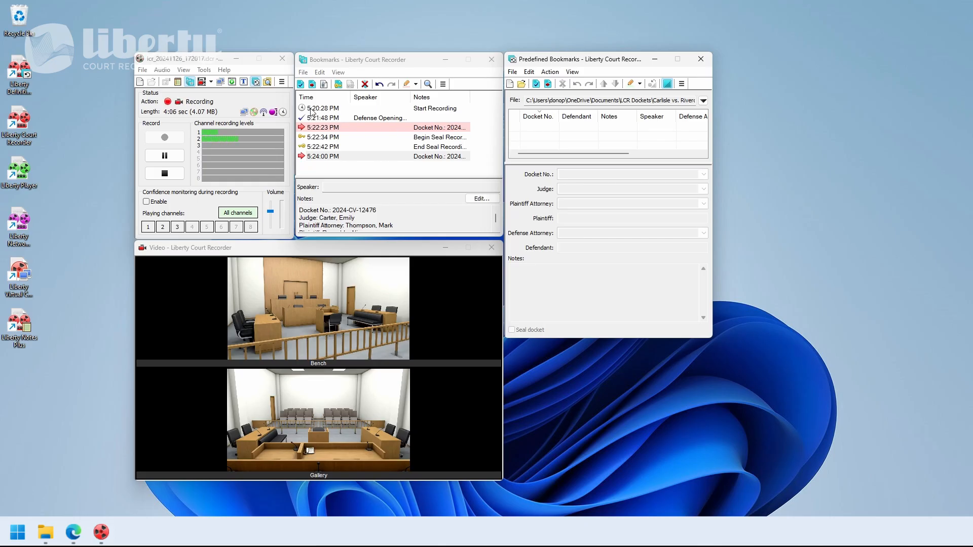
Open the Playback window and choose Bench as the video source.
click(231, 82)
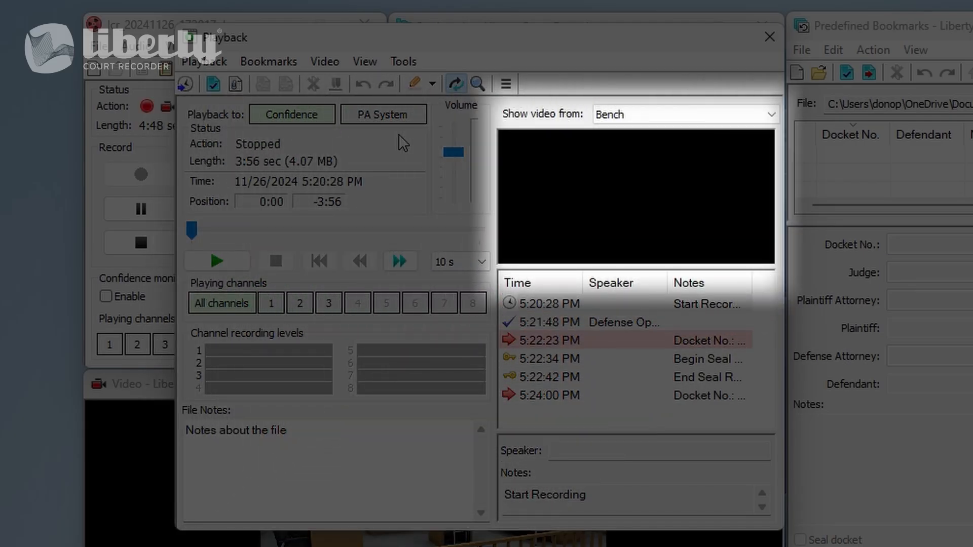
click(667, 113)
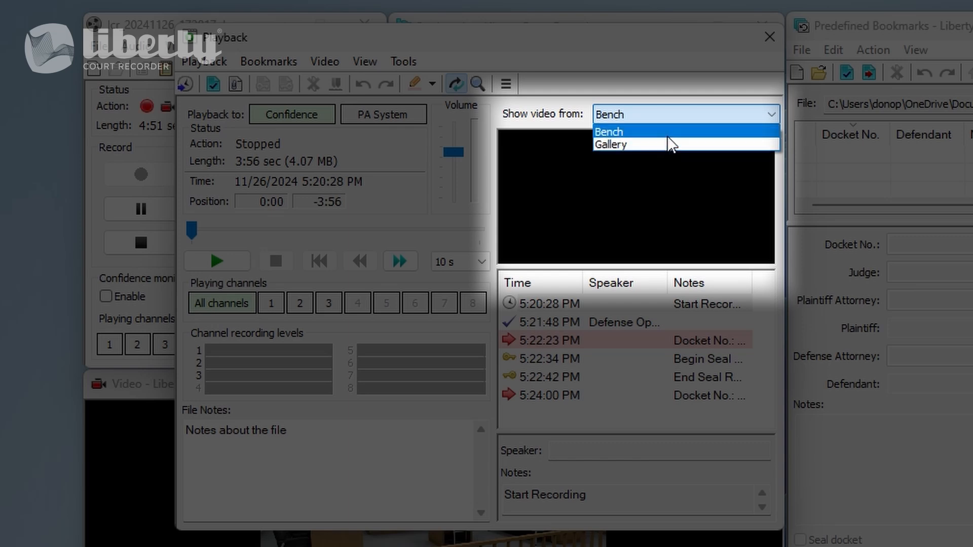
click(667, 132)
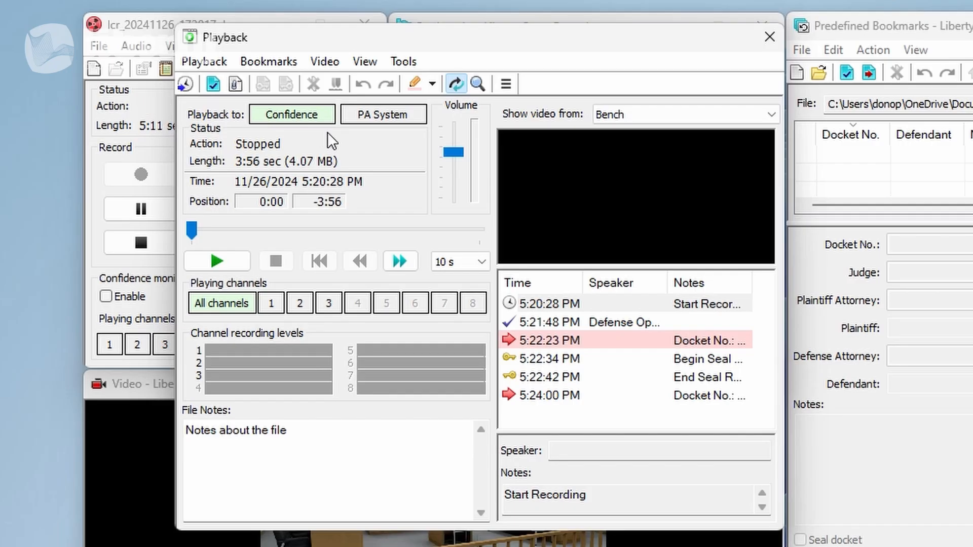
Move the playback position along the timeline and skip forward and back in 10 s steps, reviewing the interval options.
mouse_move(294, 230)
mouse_down()
mouse_move(375, 229)
mouse_move(294, 235)
mouse_up()
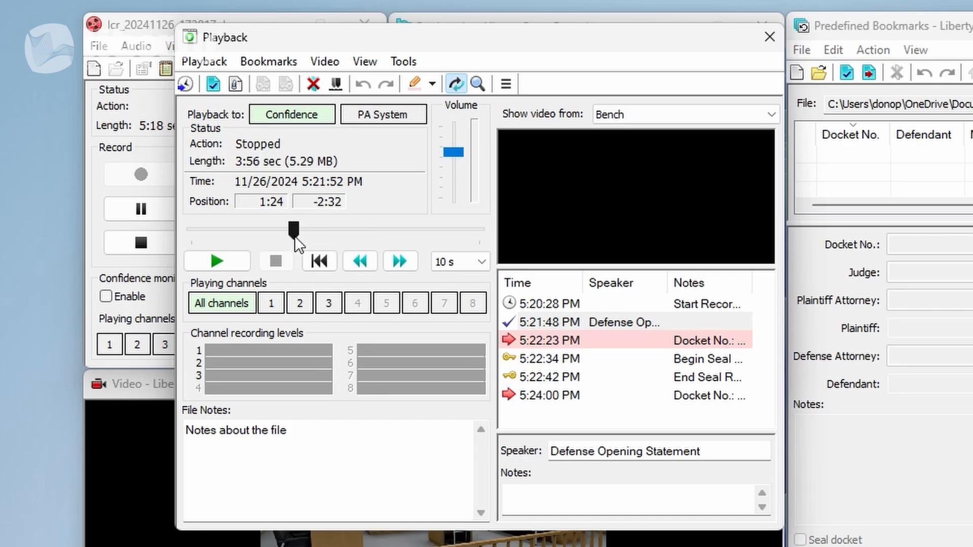
click(415, 257)
click(372, 263)
click(372, 263)
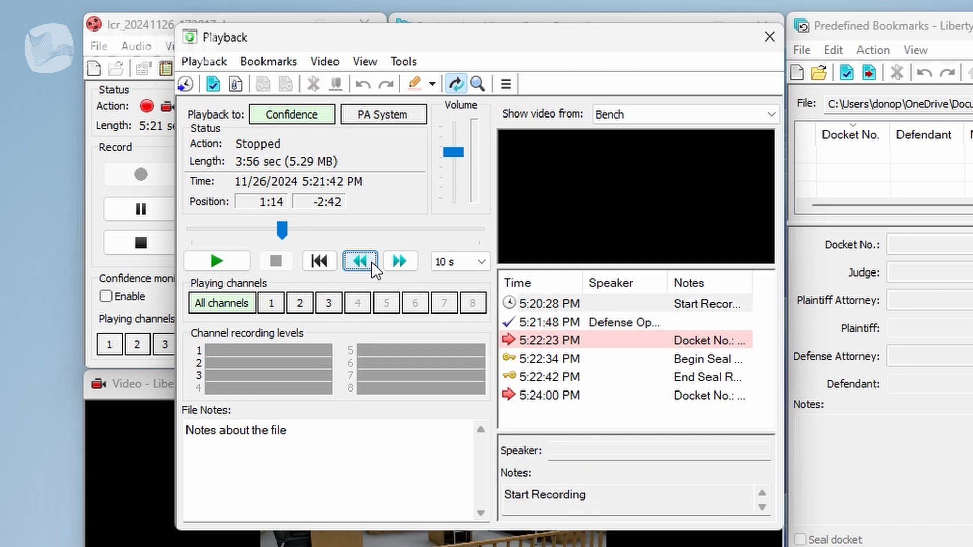
click(473, 261)
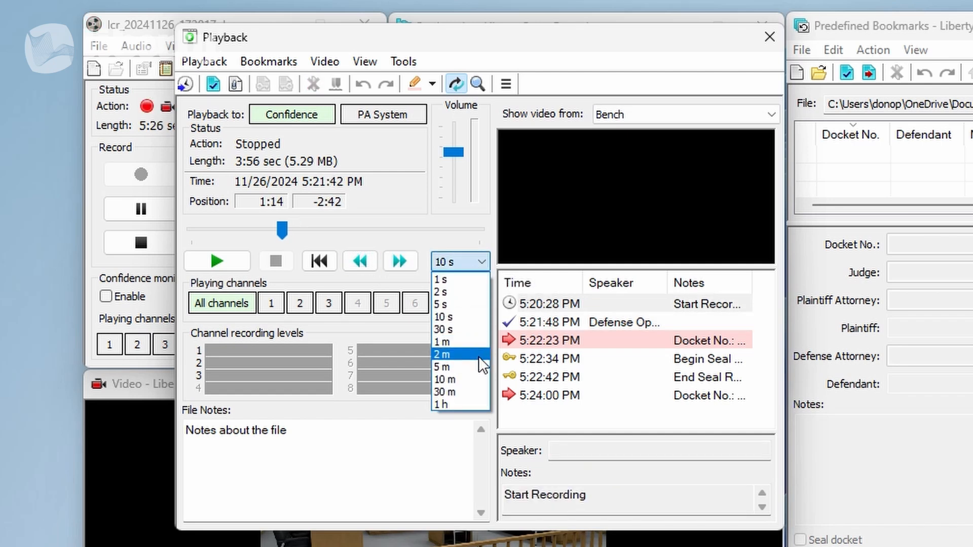
click(463, 248)
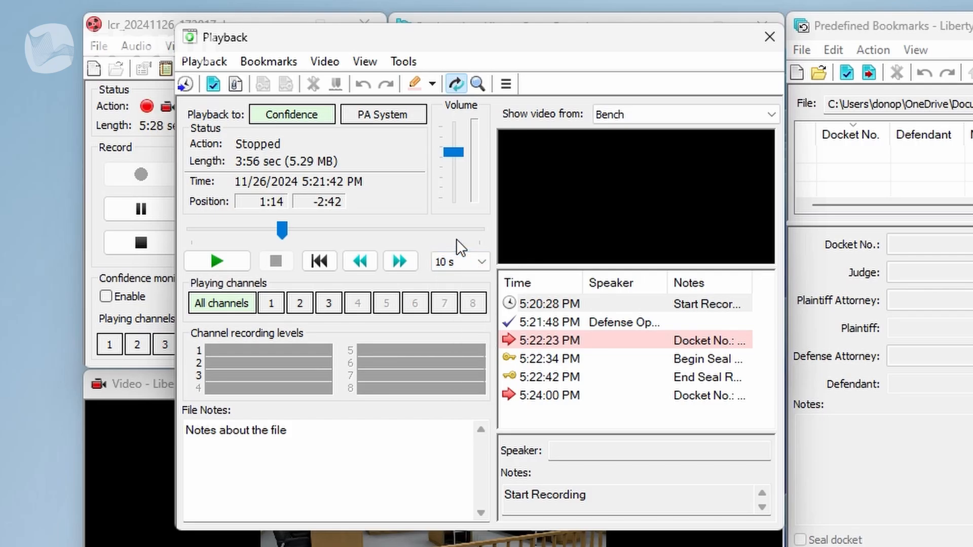
Jump to the End Seal, Begin Seal and 5:24:00 PM bookmarks in the playback bookmark list.
click(557, 380)
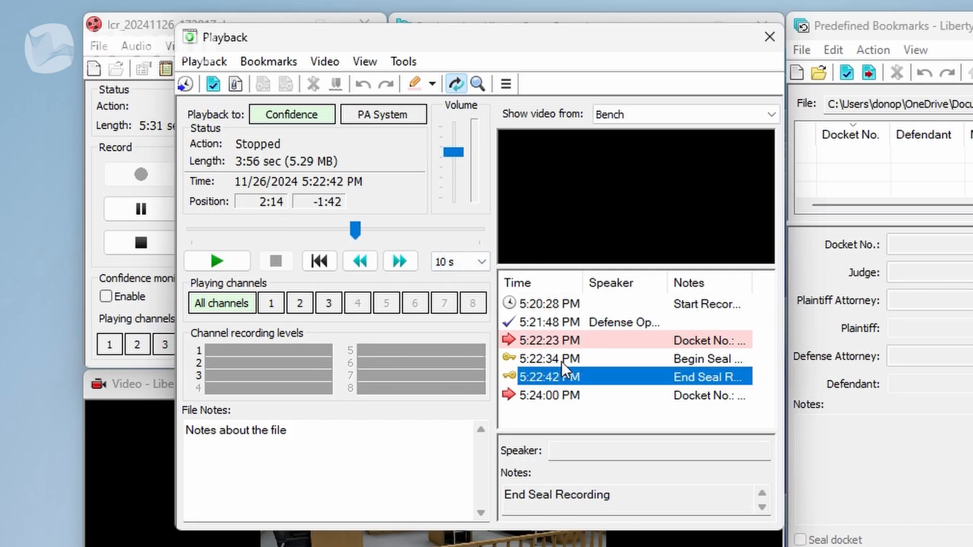
click(562, 361)
click(562, 394)
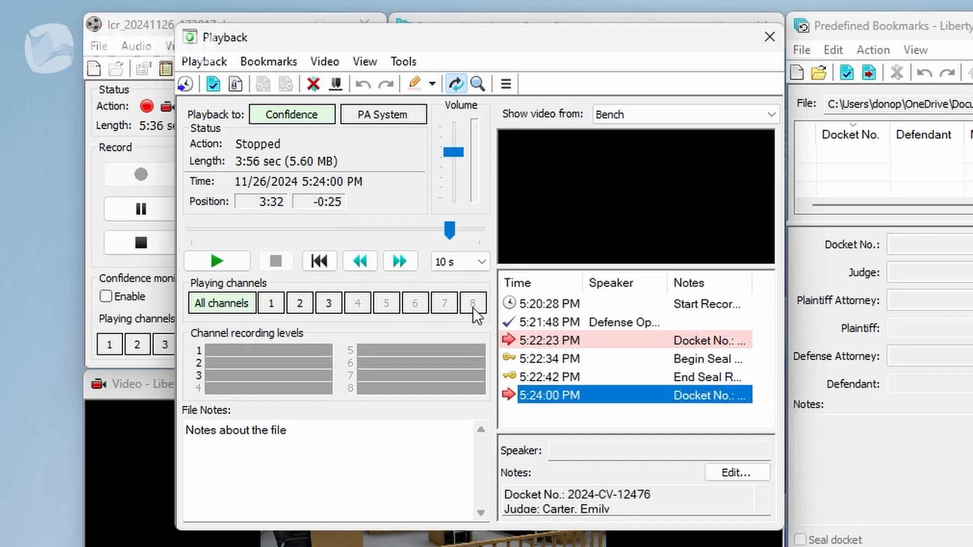
Open the Jump to Time dialog to review its date and time options, then cancel it.
click(194, 86)
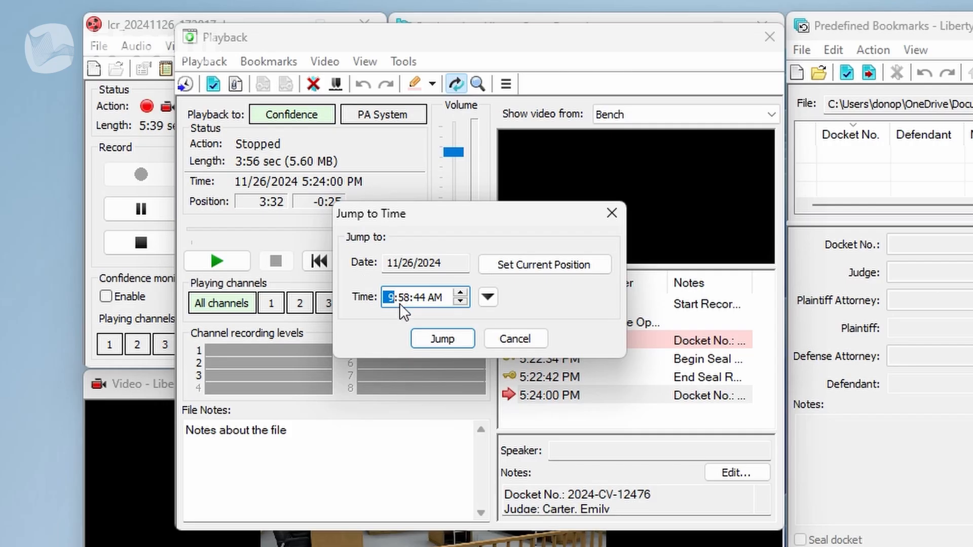
click(448, 341)
click(593, 486)
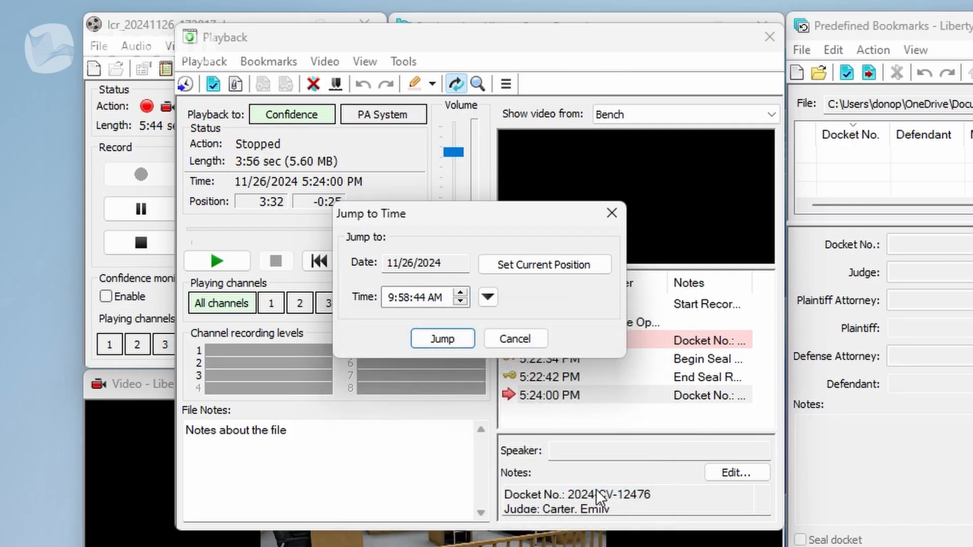
click(521, 338)
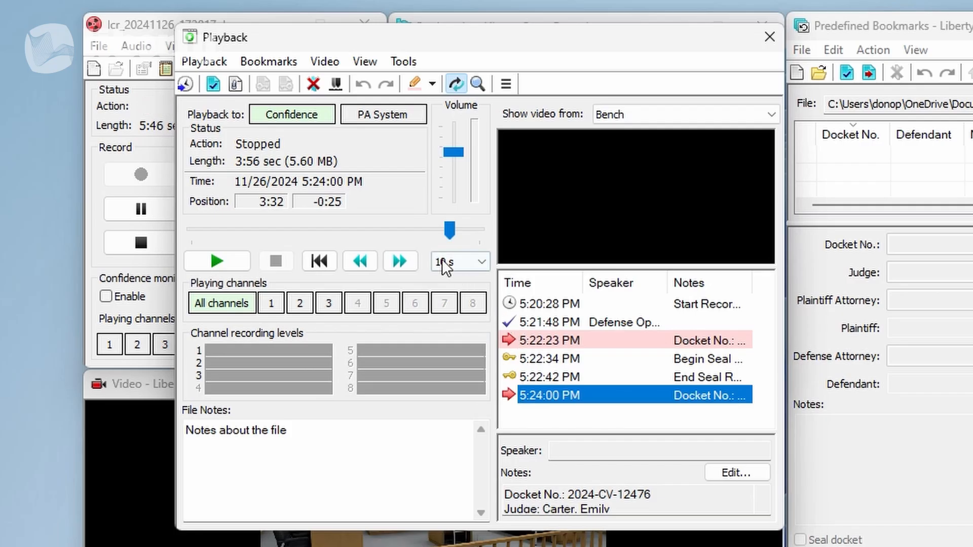
Select playing channels 1, 2 and 3 and start playback.
click(269, 308)
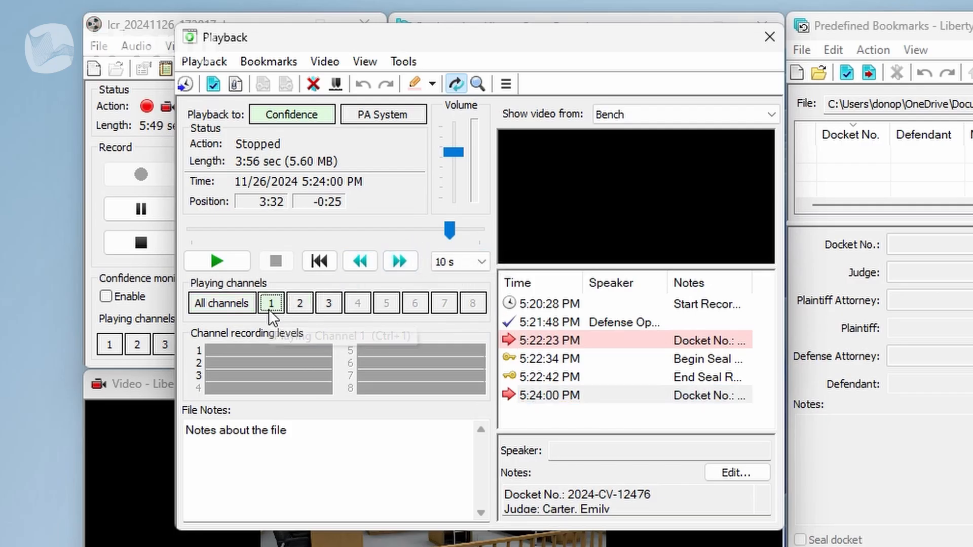
click(304, 303)
click(336, 303)
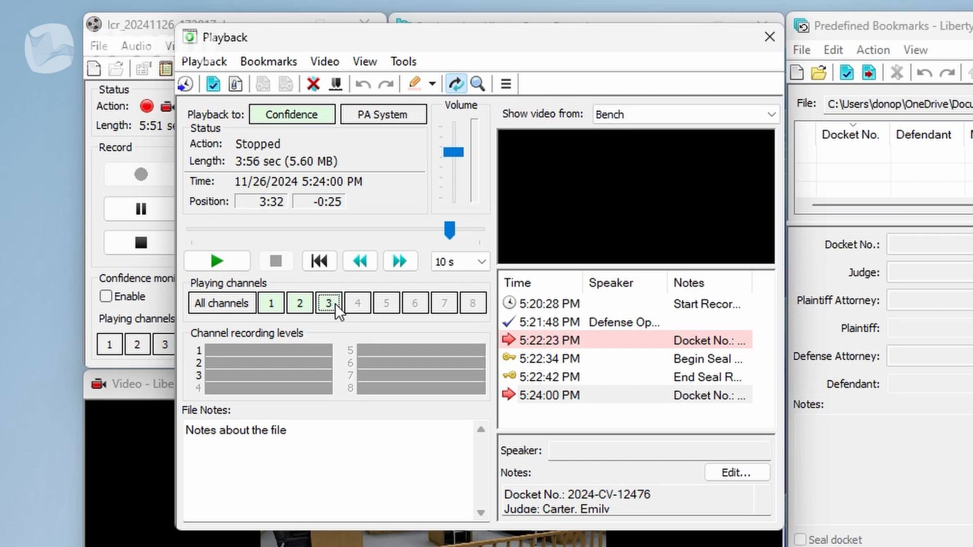
click(229, 265)
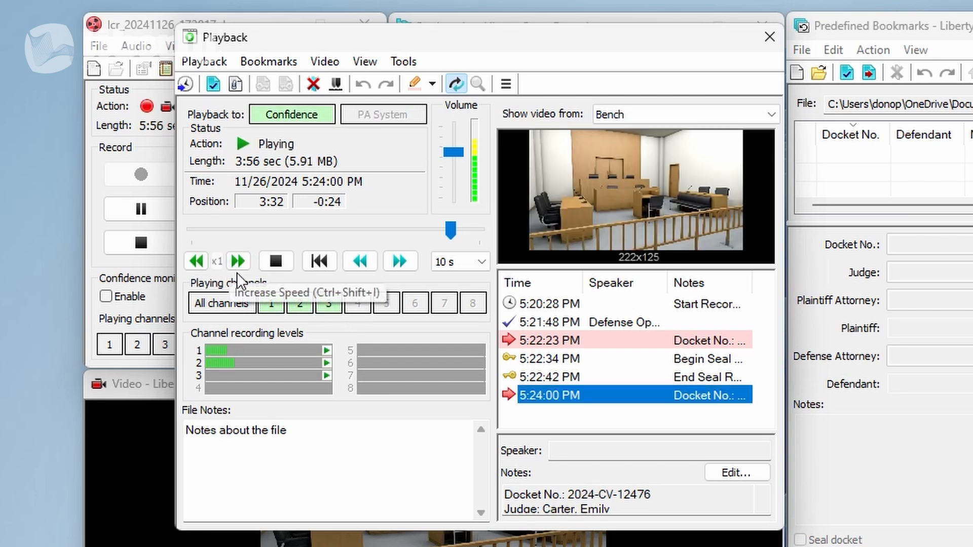